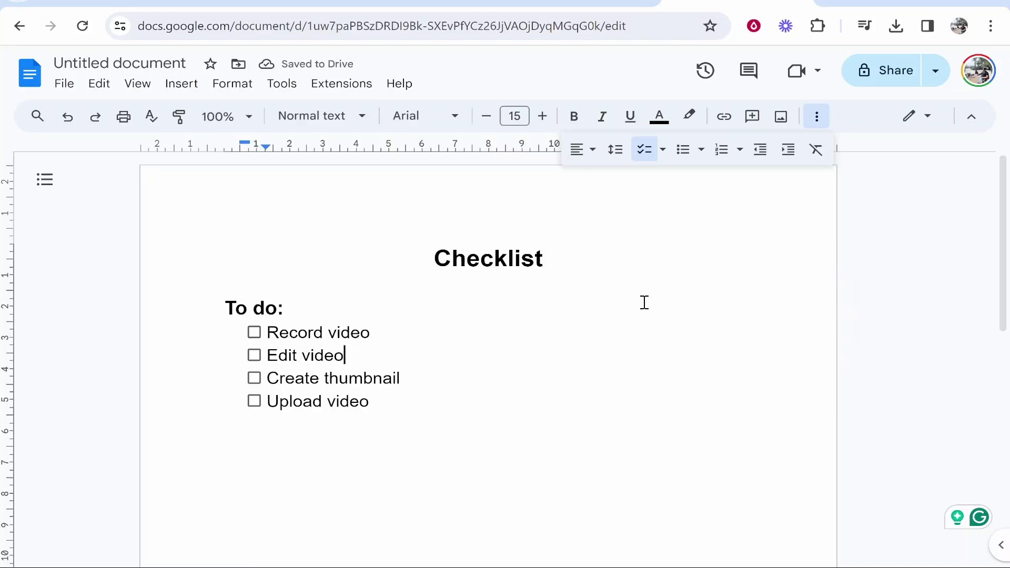
- Tick off the sample items Record video, Edit video, Create thumbnail and Upload video
{"action": "left_click", "coordinate": [407, 256]}
{"action": "key", "text": "shift+End"}
{"action": "left_click", "coordinate": [404, 269]}
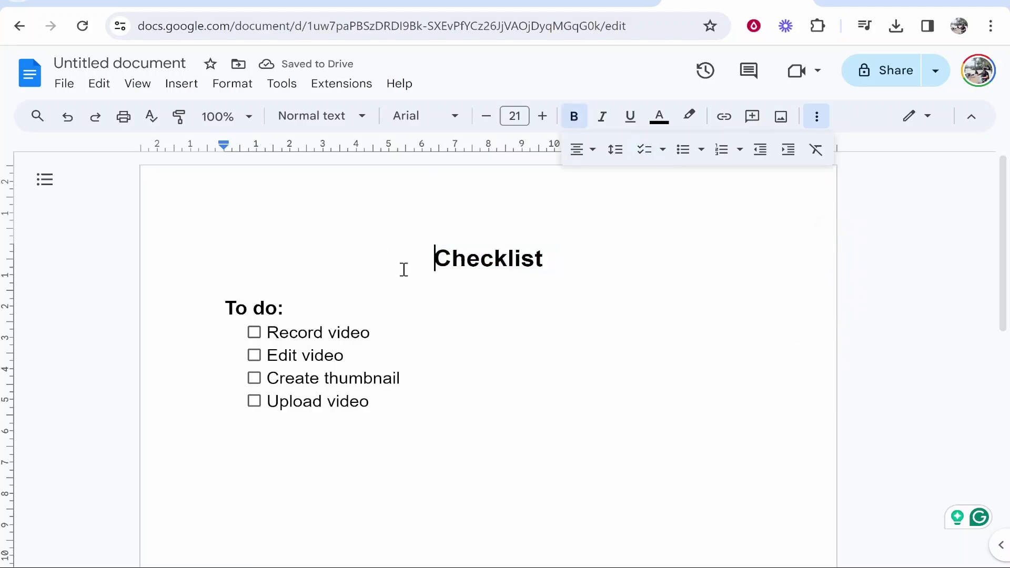
{"action": "left_click", "coordinate": [253, 332]}
{"action": "left_click", "coordinate": [253, 355]}
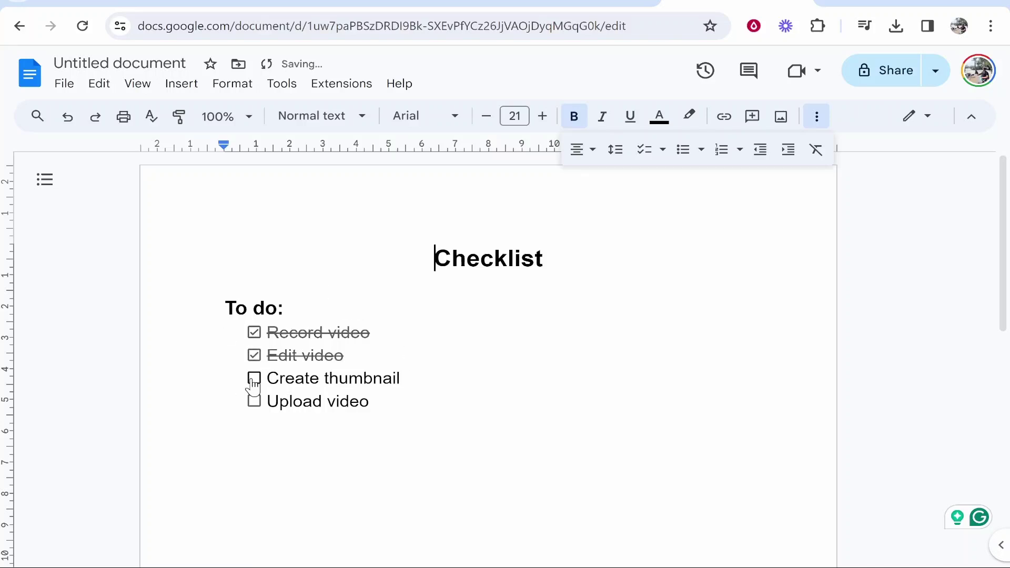
{"action": "left_click", "coordinate": [253, 379]}
{"action": "left_click", "coordinate": [253, 401]}
{"action": "left_click", "coordinate": [368, 398]}
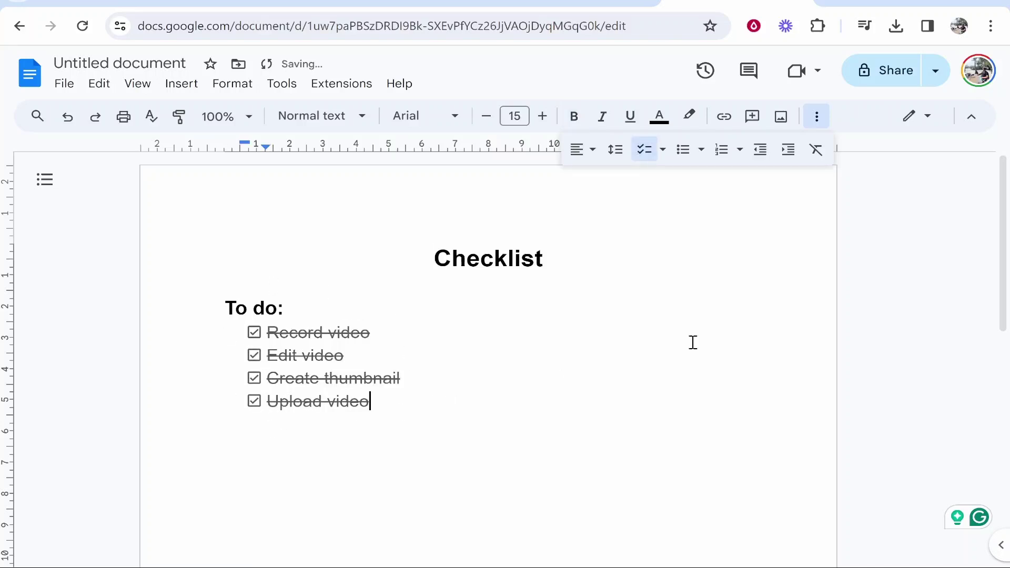
- Delete all document text and rename the untitled document to 'Checklist'
{"action": "key", "text": "ctrl+a"}
{"action": "key", "text": "BackSpace"}
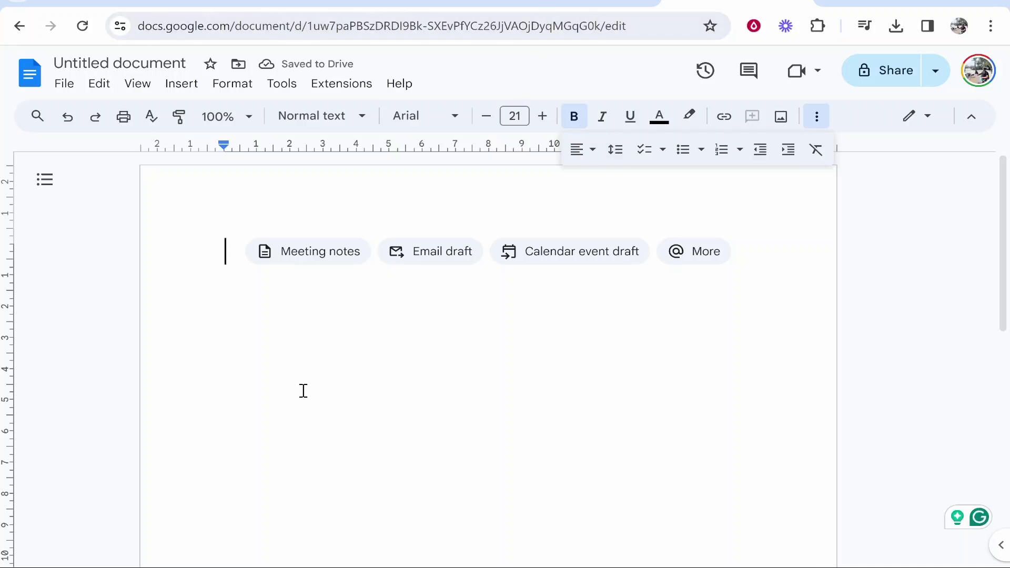
{"action": "left_click", "coordinate": [132, 67]}
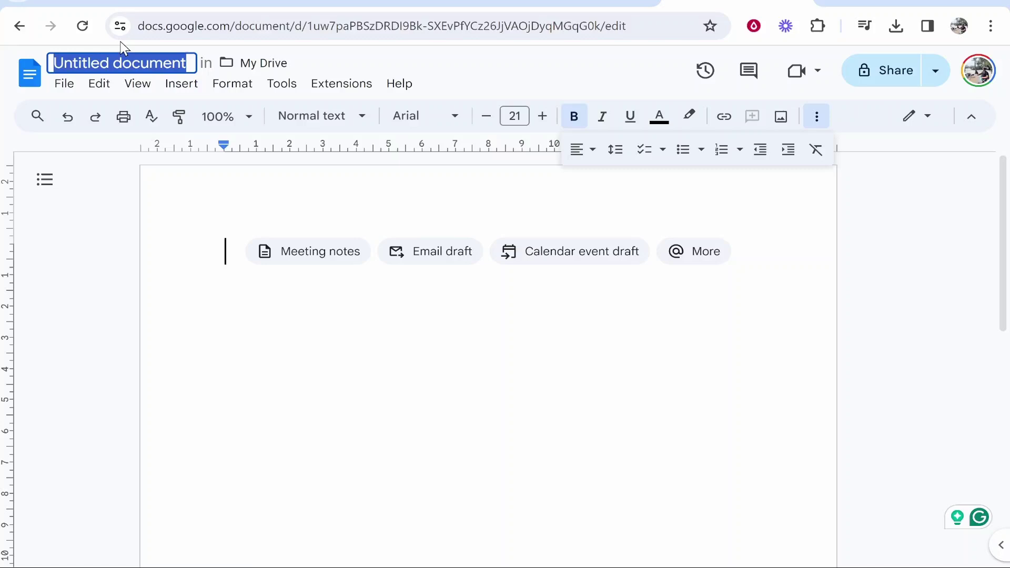
{"action": "type", "text": "C"}
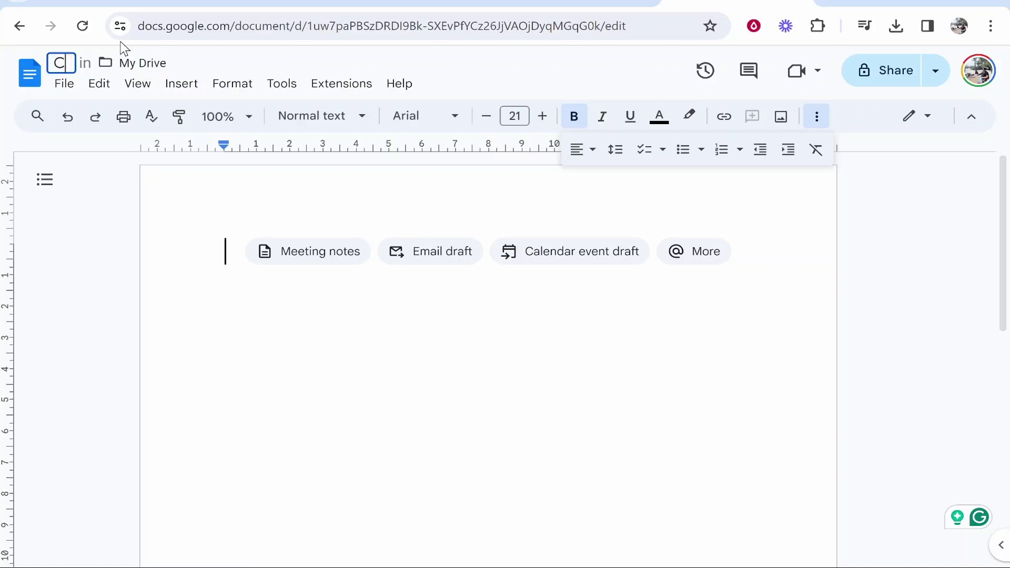
{"action": "type", "text": "hecklist"}
{"action": "key", "text": "Return"}
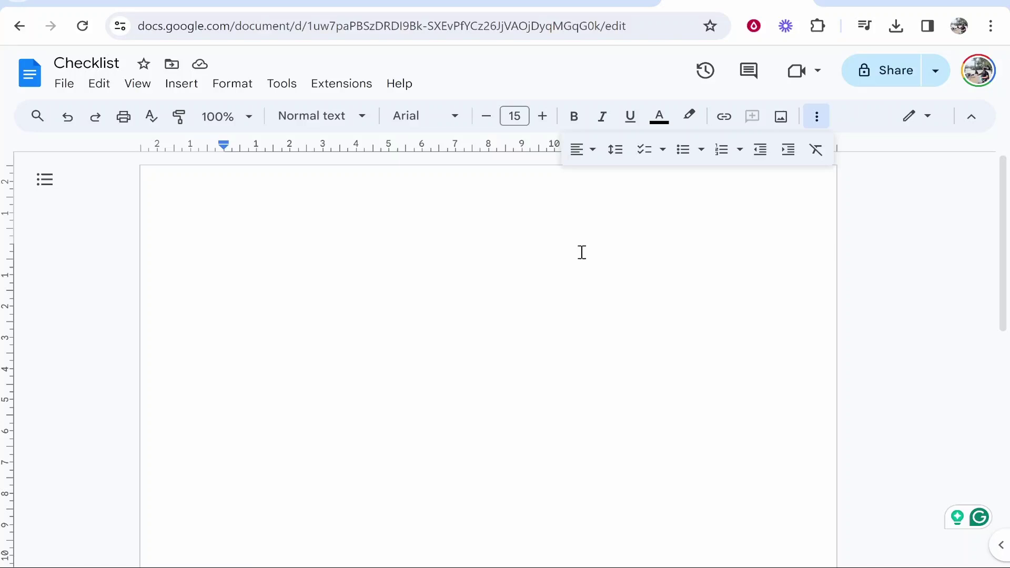
{"action": "type", "text": "Checklis"}
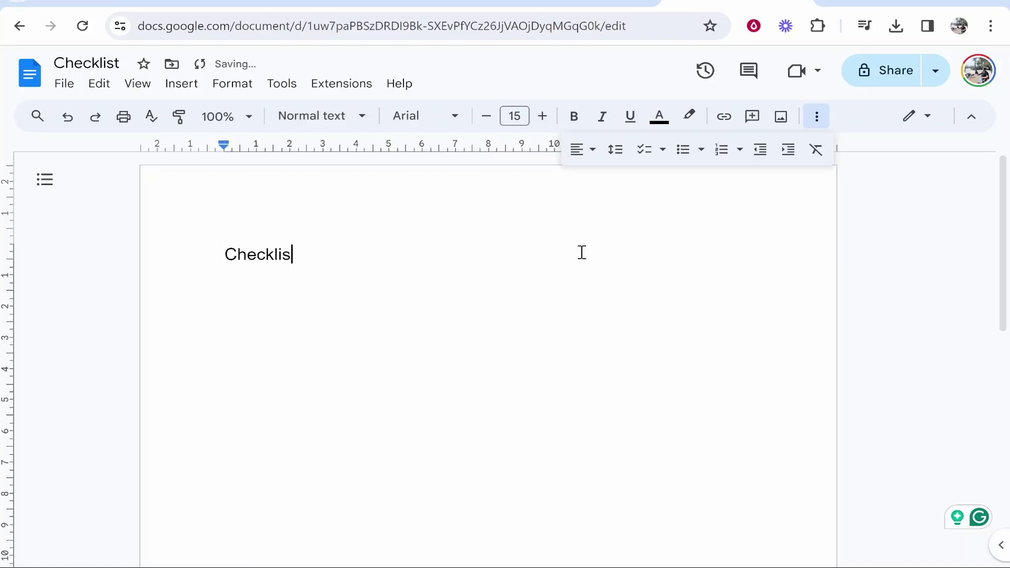
{"action": "type", "text": "t - To Do"}
- Make the 'Checklist - To Do' heading bold at font size 22
{"action": "left_click_drag", "start_coordinate": [568, 250], "coordinate": [182, 255]}
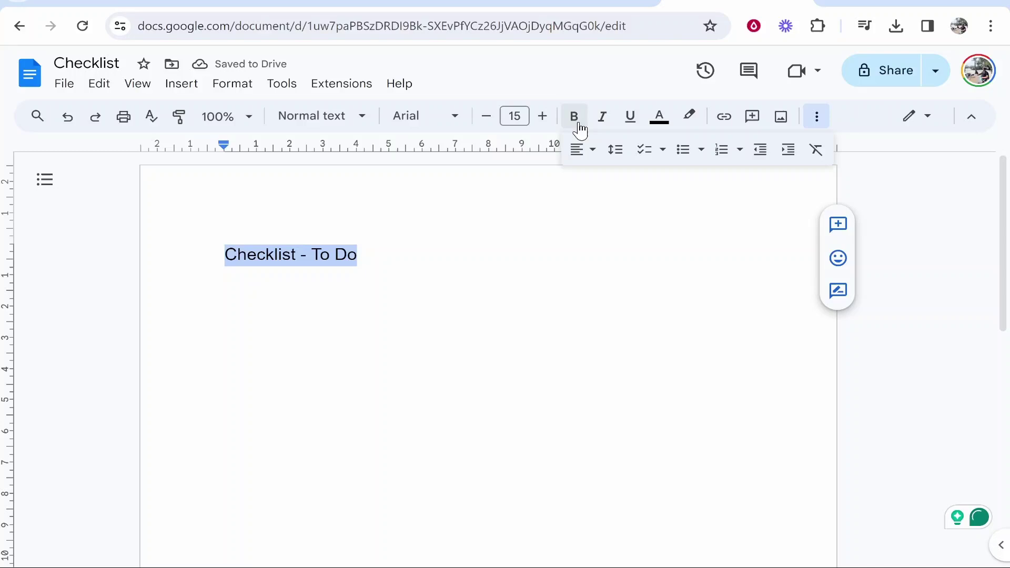
{"action": "left_click", "coordinate": [544, 117]}
{"action": "left_click", "coordinate": [544, 117]}
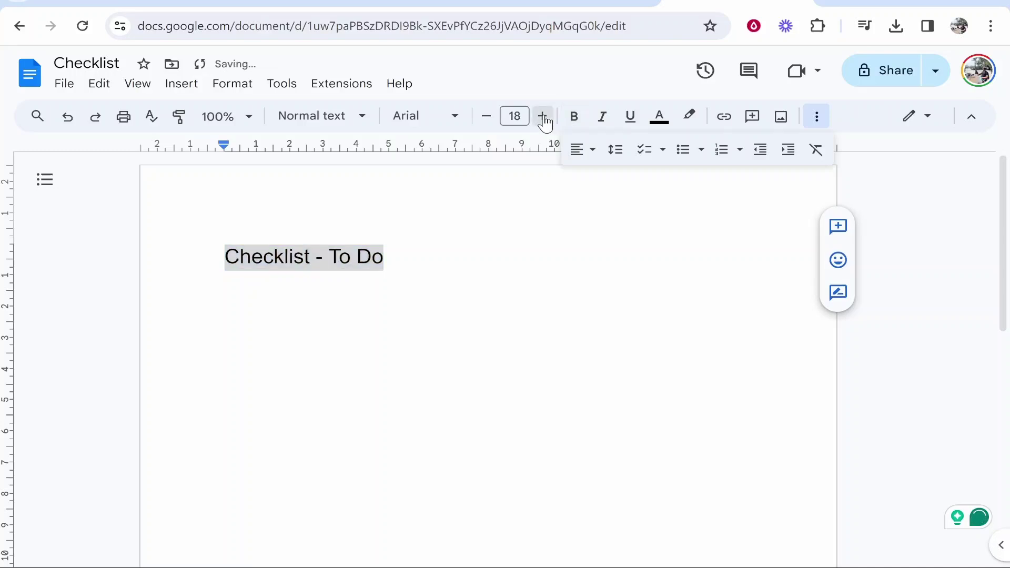
{"action": "left_click", "coordinate": [574, 118]}
{"action": "left_click", "coordinate": [750, 218]}
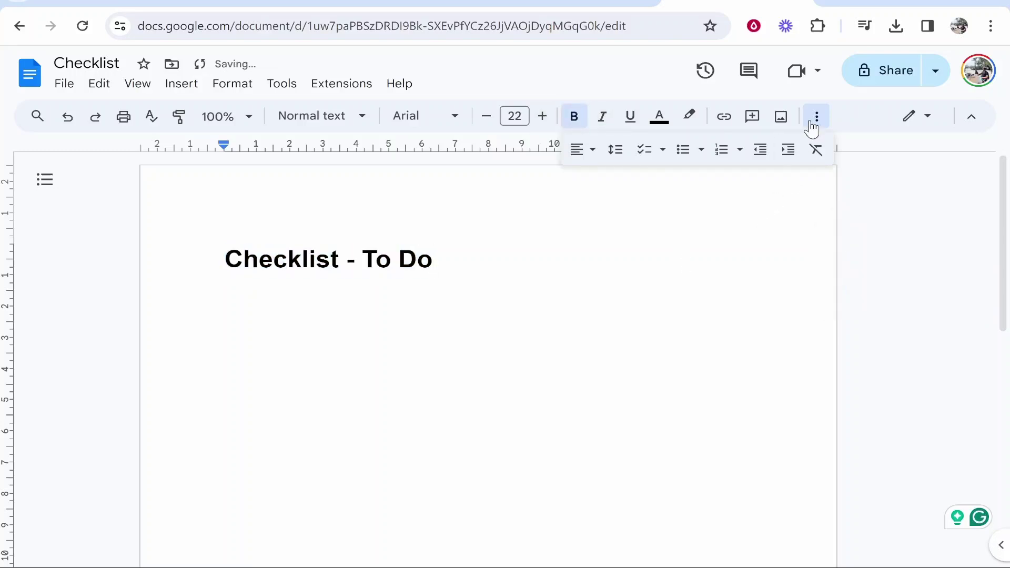
- Centre the 'Checklist - To Do' heading on the page
{"action": "left_click_drag", "start_coordinate": [474, 260], "coordinate": [150, 281]}
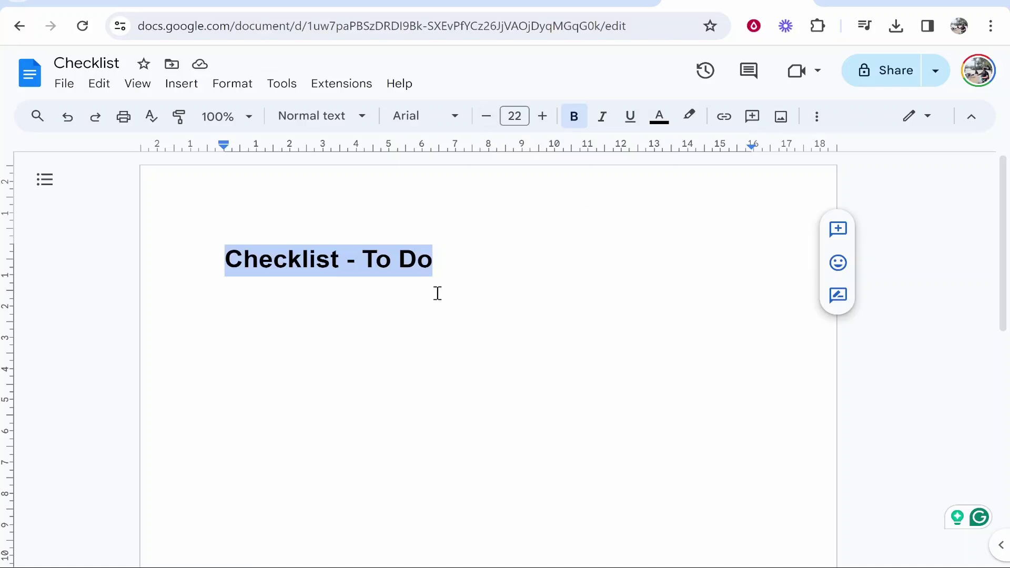
{"action": "left_click", "coordinate": [816, 116]}
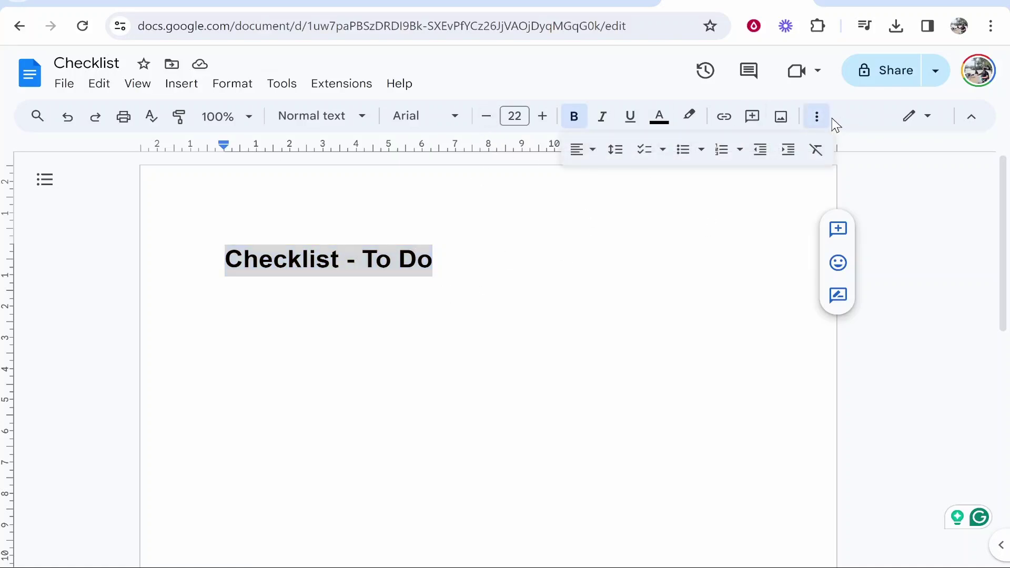
{"action": "left_click", "coordinate": [578, 158]}
{"action": "left_click", "coordinate": [606, 178]}
- Add a left-aligned empty line below the heading
{"action": "left_click", "coordinate": [639, 266]}
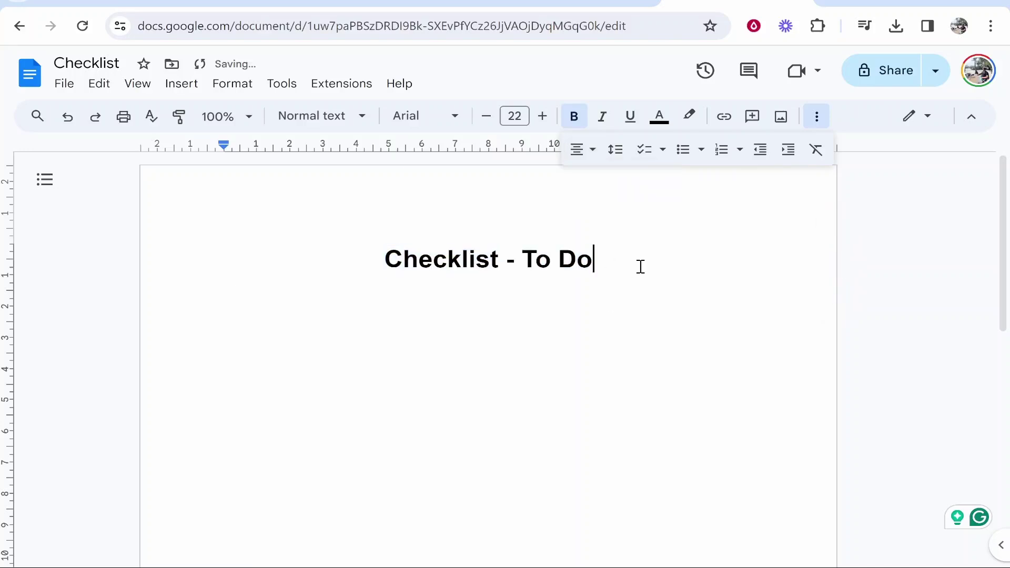
{"action": "key", "text": "Return"}
{"action": "left_click", "coordinate": [579, 151]}
{"action": "left_click", "coordinate": [580, 179]}
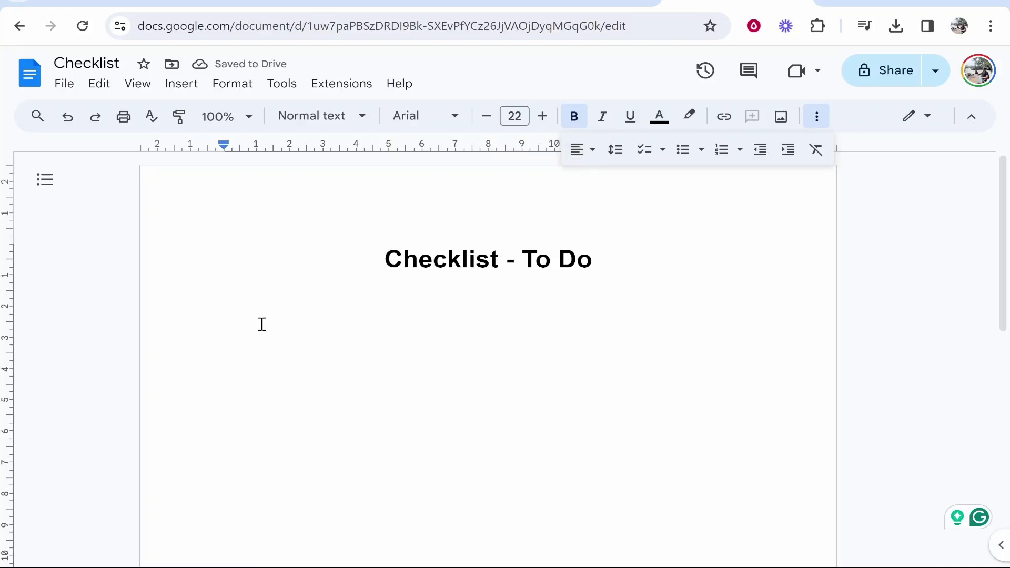
- Enter Wash dishes, Clean floor, Do laundry and Feed dog as plain 16-point lines
{"action": "left_click", "coordinate": [576, 150]}
{"action": "left_click", "coordinate": [579, 177]}
{"action": "triple_click", "coordinate": [484, 116]}
{"action": "double_click", "coordinate": [485, 116]}
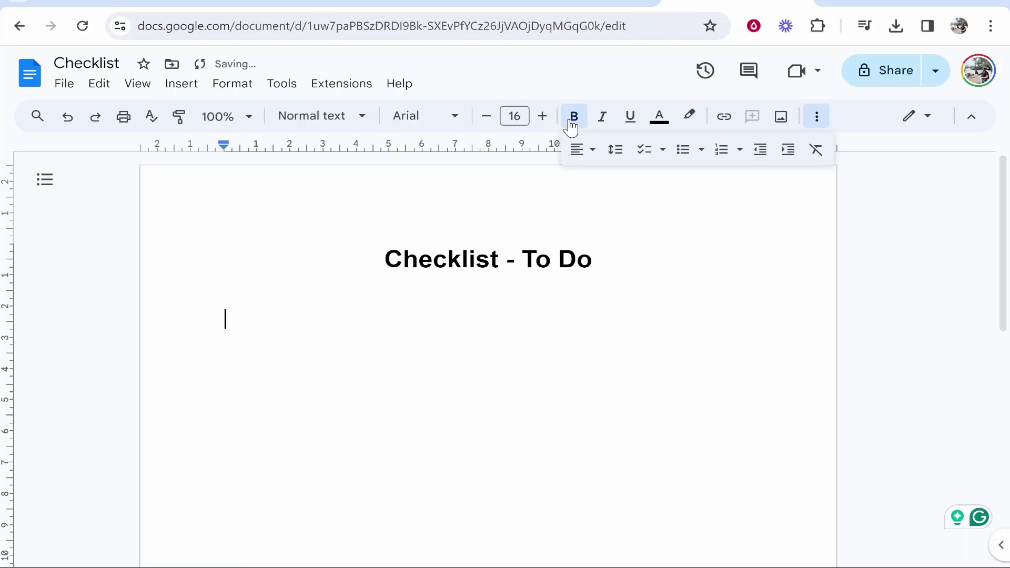
{"action": "left_click", "coordinate": [308, 343]}
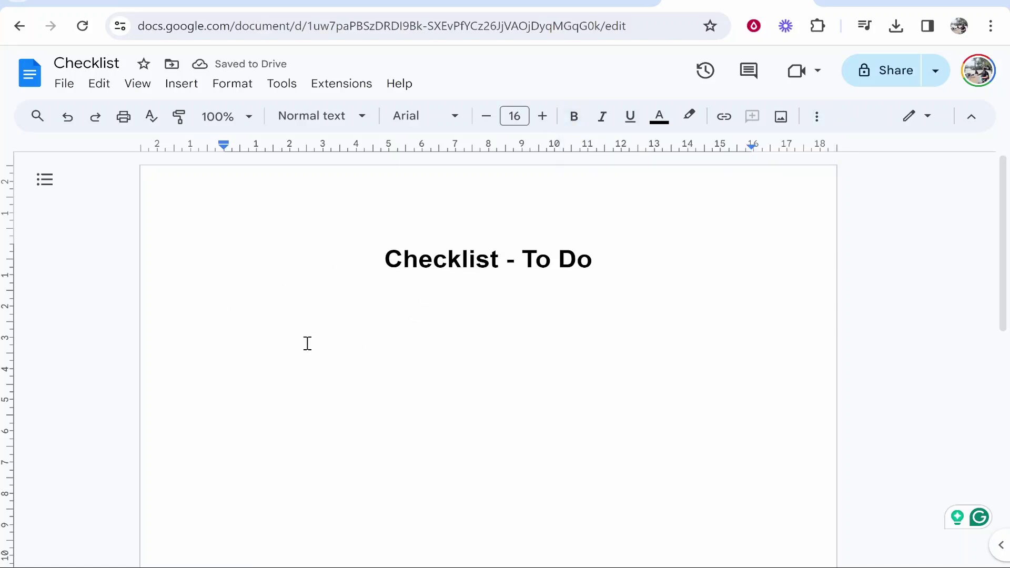
{"action": "type", "text": "Wash di"}
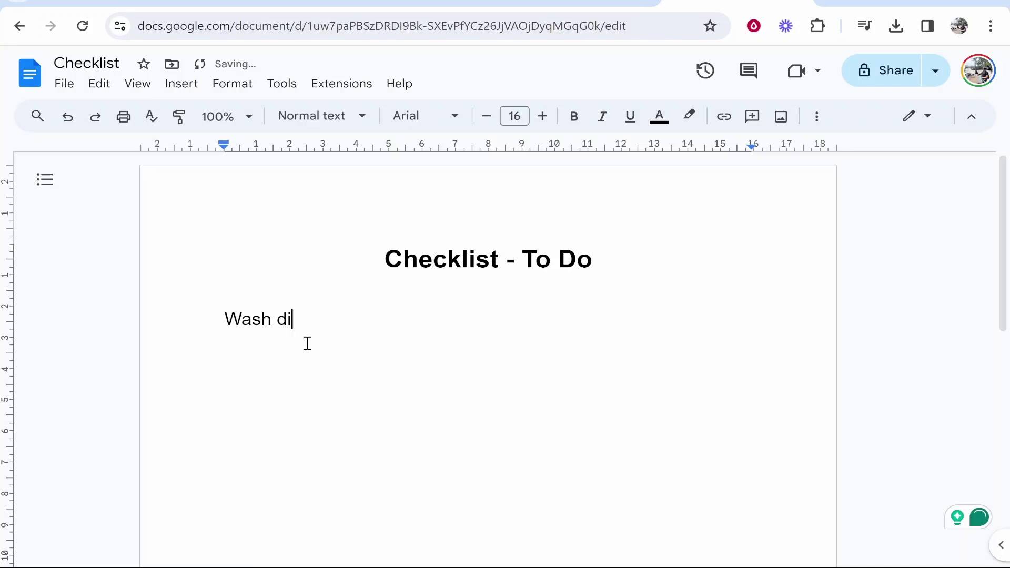
{"action": "type", "text": "shes Clean floo"}
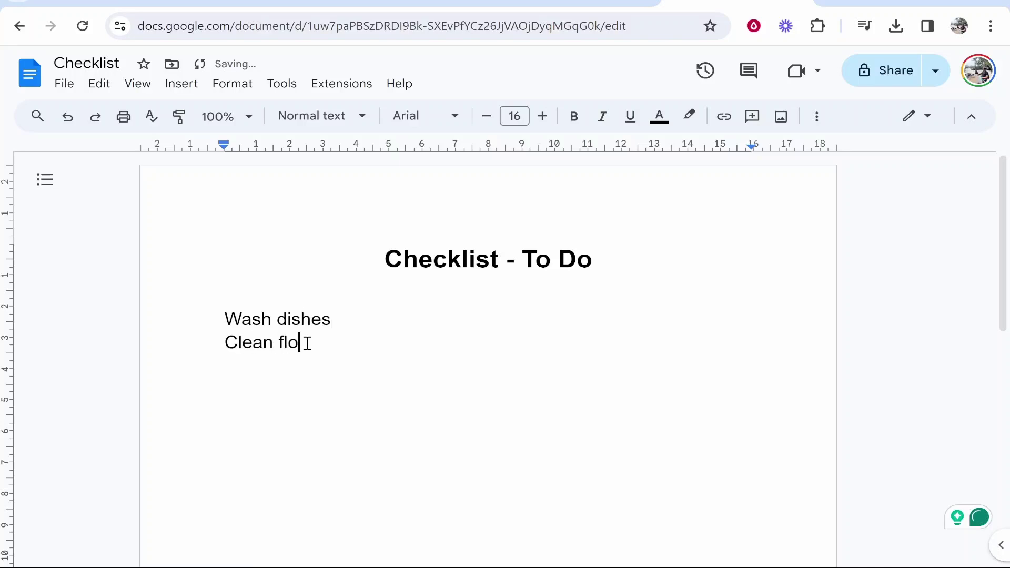
{"action": "type", "text": "r Do laundry Feed "}
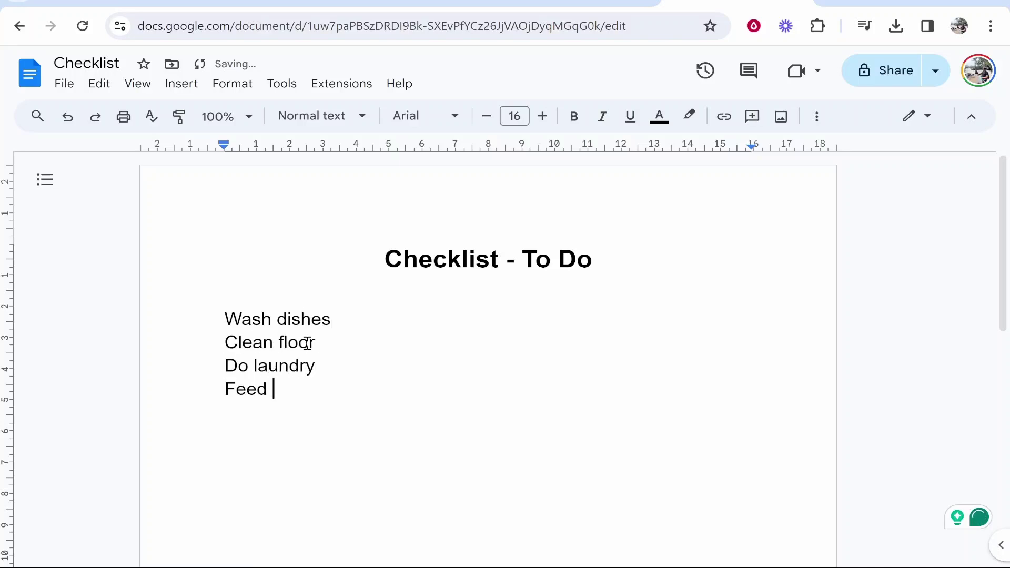
{"action": "type", "text": "dog"}
{"action": "key", "text": "Return"}
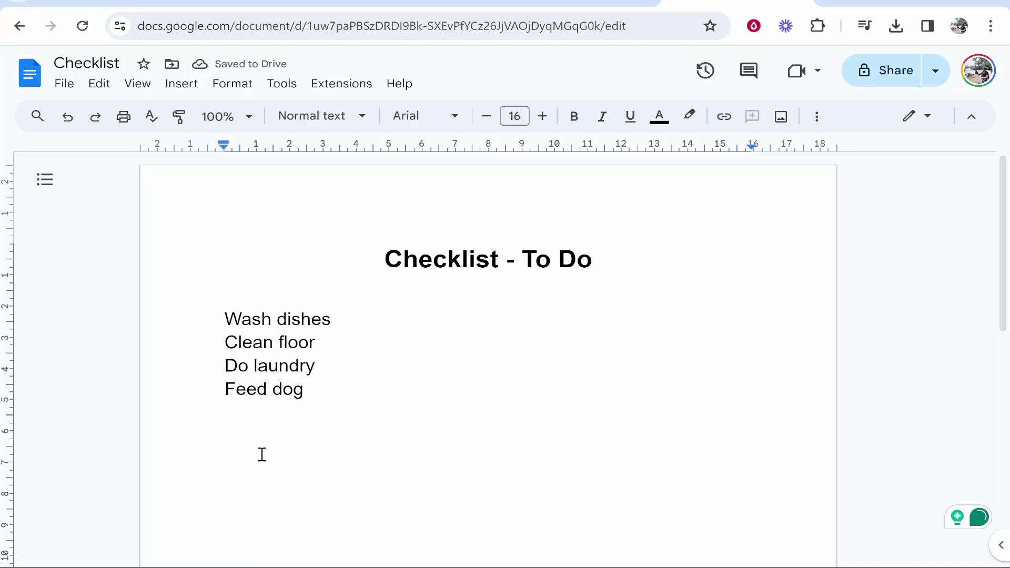
- Turn the Wash dishes, Clean floor, Do laundry and Feed dog lines into checklist items
{"action": "mouse_move", "coordinate": [227, 321]}
{"action": "left_mouse_down"}
{"action": "mouse_move", "coordinate": [361, 354]}
{"action": "mouse_move", "coordinate": [327, 394]}
{"action": "mouse_move", "coordinate": [216, 331]}
{"action": "left_mouse_up"}
{"action": "left_click", "coordinate": [307, 365]}
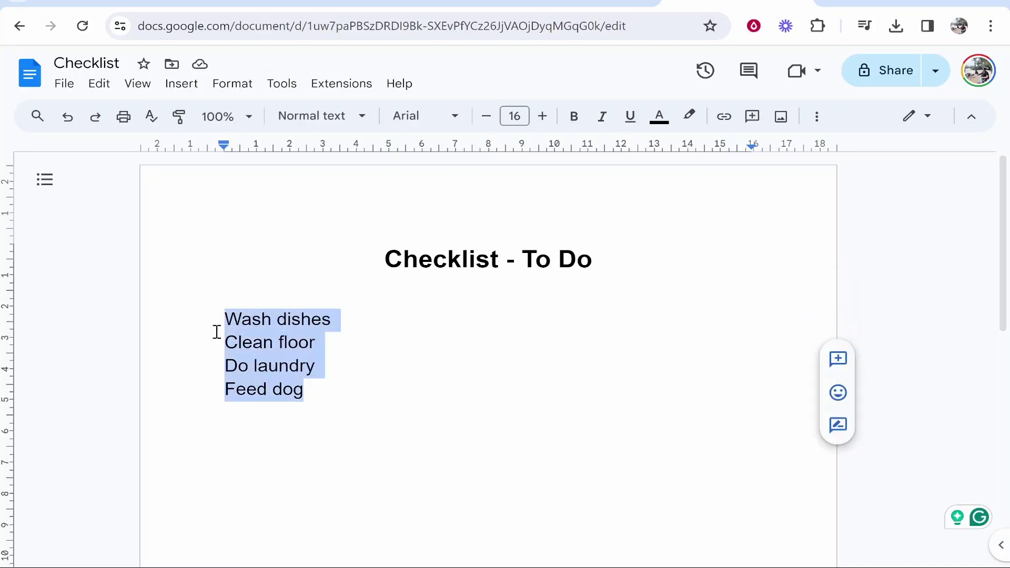
{"action": "left_click", "coordinate": [815, 120]}
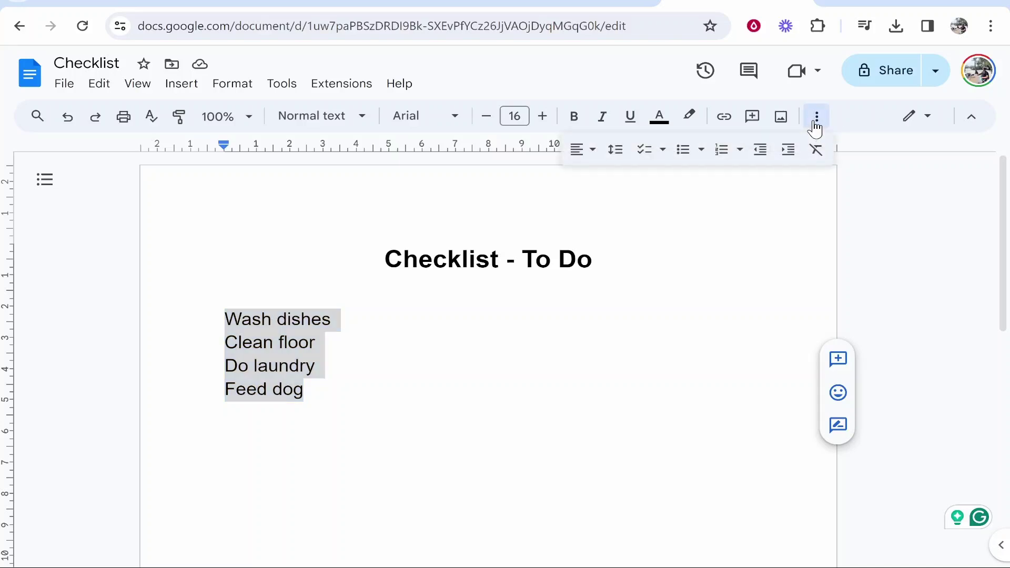
{"action": "left_click", "coordinate": [647, 157]}
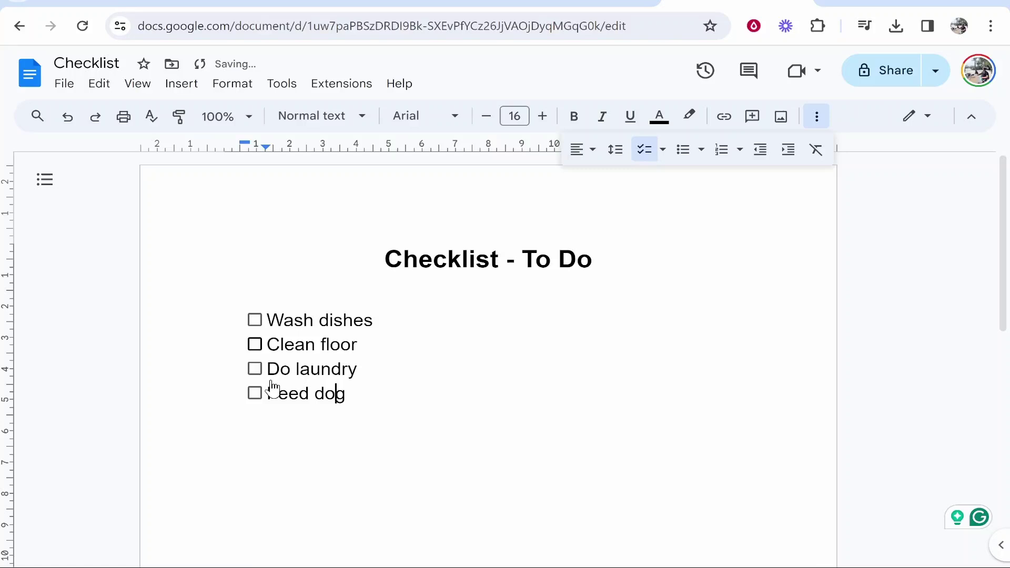
- Tick and then untick the Wash dishes and Clean floor checkboxes as a test
{"action": "left_click", "coordinate": [254, 319]}
{"action": "left_click", "coordinate": [254, 344]}
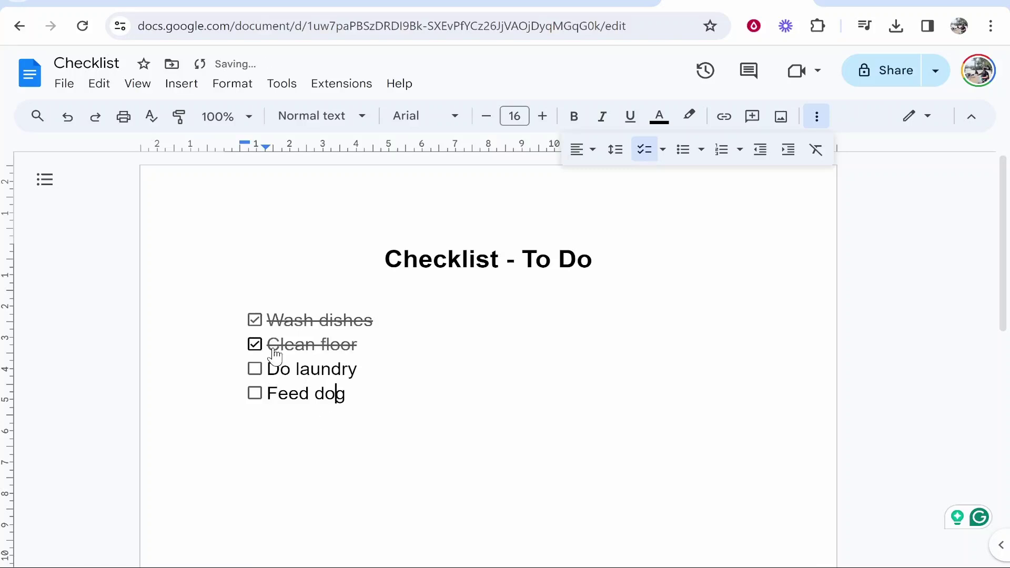
{"action": "left_click", "coordinate": [254, 319]}
{"action": "left_click", "coordinate": [254, 344]}
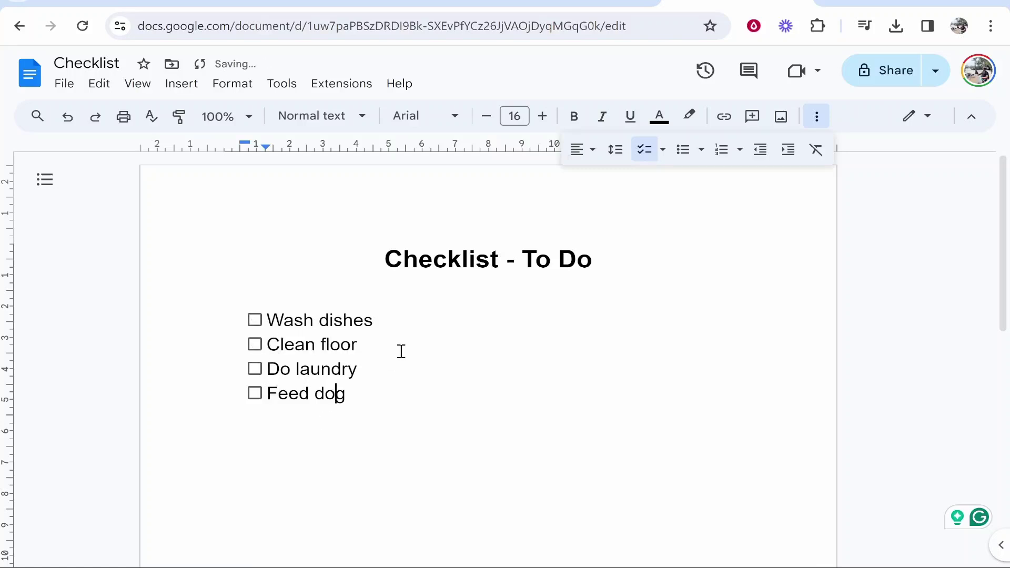
- Insert blank lines under the title and add a left-aligned 'To do:' heading
{"action": "left_click", "coordinate": [272, 294]}
{"action": "key", "text": "Return"}
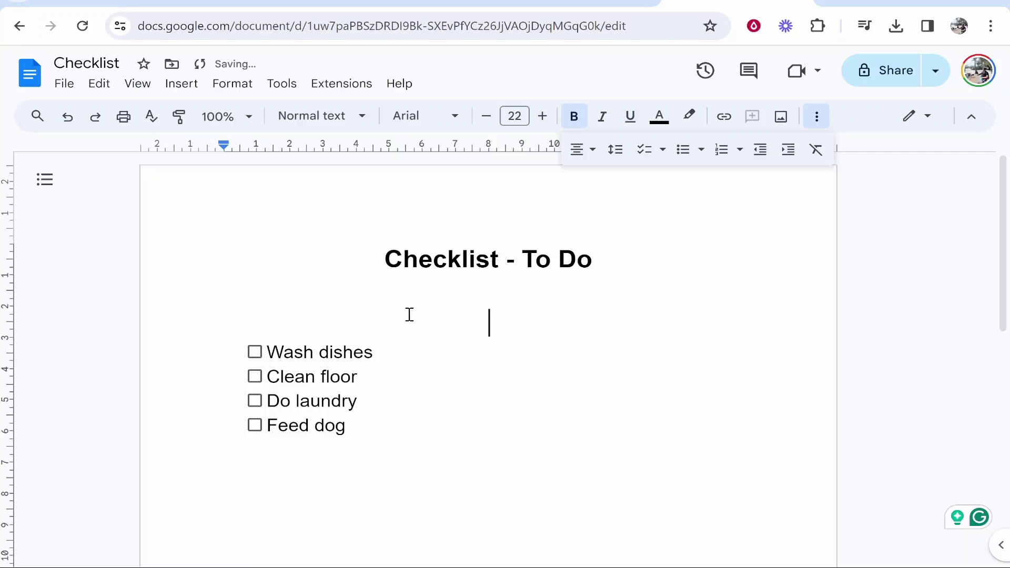
{"action": "key", "text": "Return"}
{"action": "type", "text": "To"}
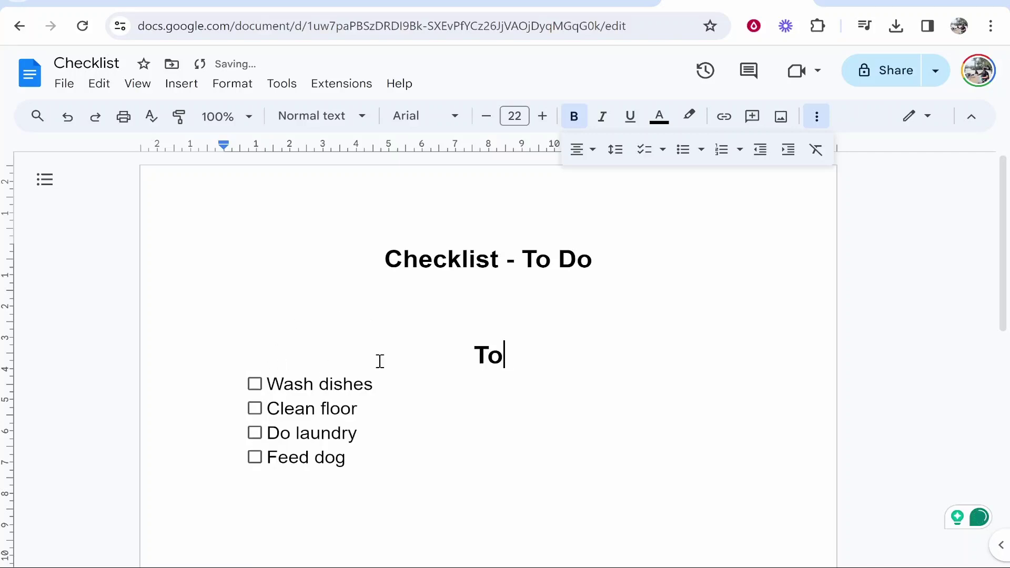
{"action": "type", "text": " do:"}
{"action": "left_click_drag", "start_coordinate": [520, 356], "coordinate": [448, 357]}
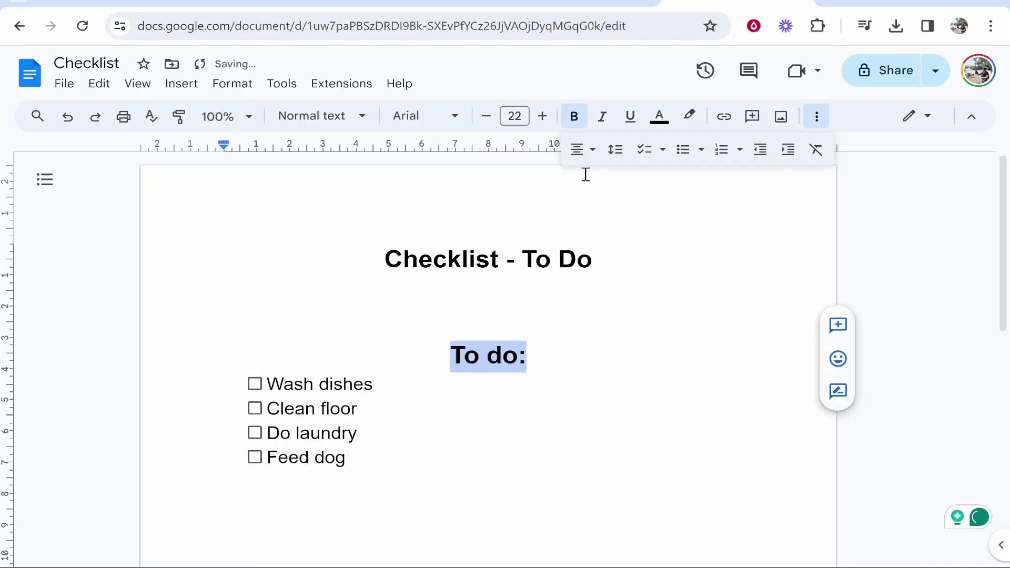
{"action": "left_click", "coordinate": [584, 150]}
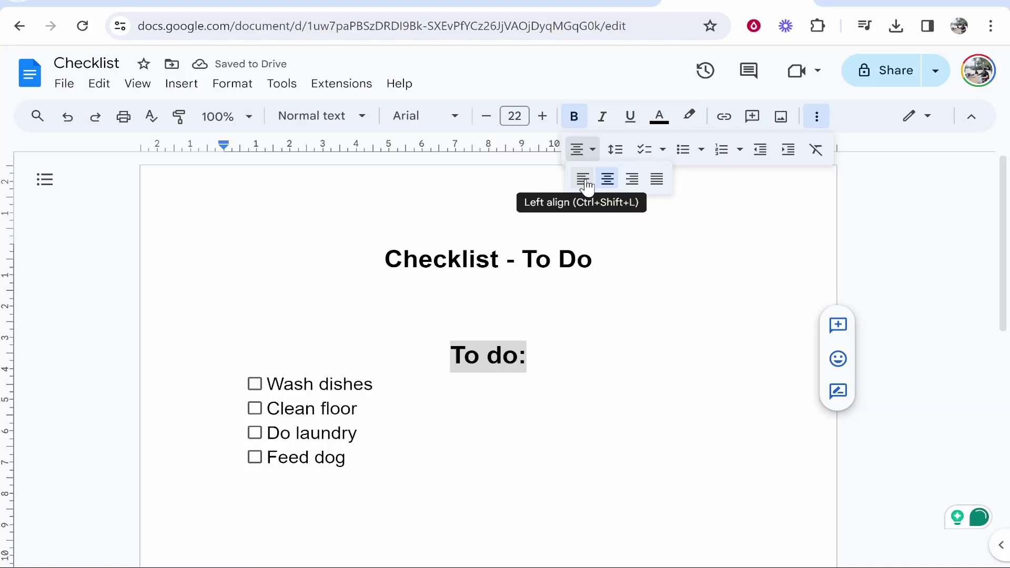
{"action": "left_click", "coordinate": [583, 182]}
{"action": "left_click", "coordinate": [434, 338]}
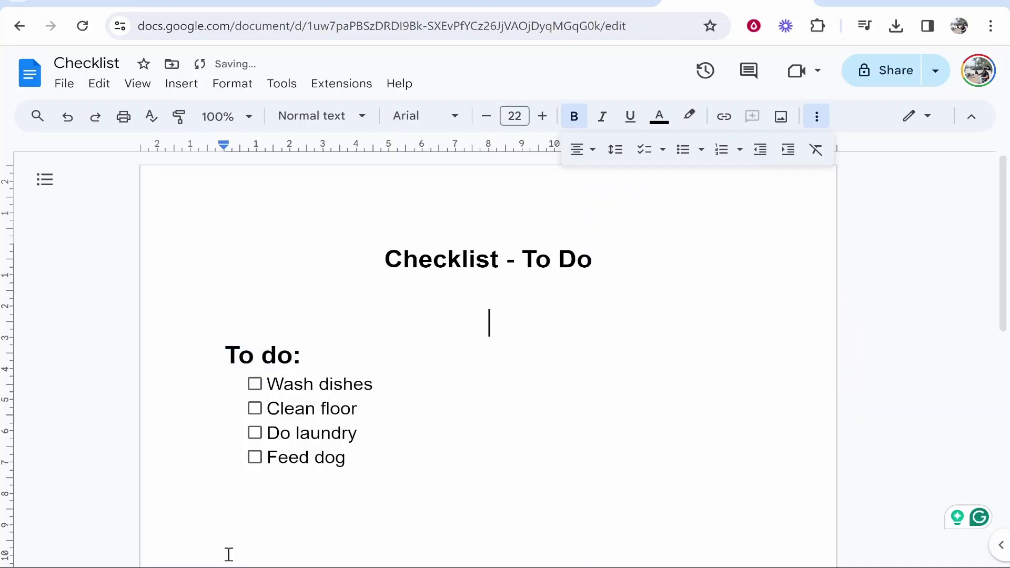
- Tick off Wash dishes, Clean floor, Do laundry and Feed dog
{"action": "left_click", "coordinate": [254, 384]}
{"action": "left_click", "coordinate": [254, 408]}
{"action": "left_click", "coordinate": [254, 432]}
{"action": "left_click", "coordinate": [254, 457]}
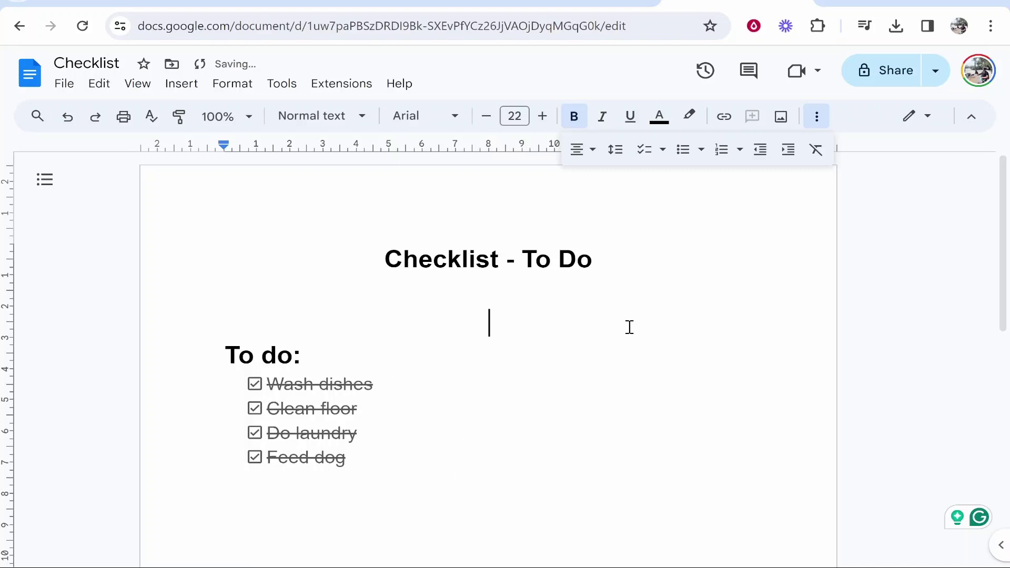